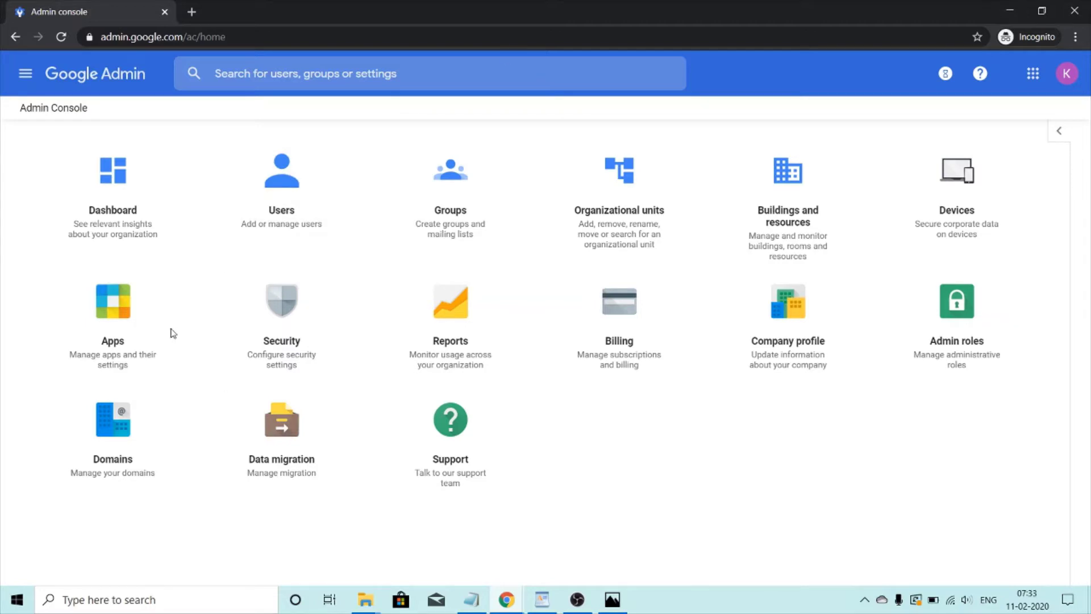
Step: Go through Apps, G Suite and Calendar to reach the Calendar sharing settings page
left_click(139, 323)
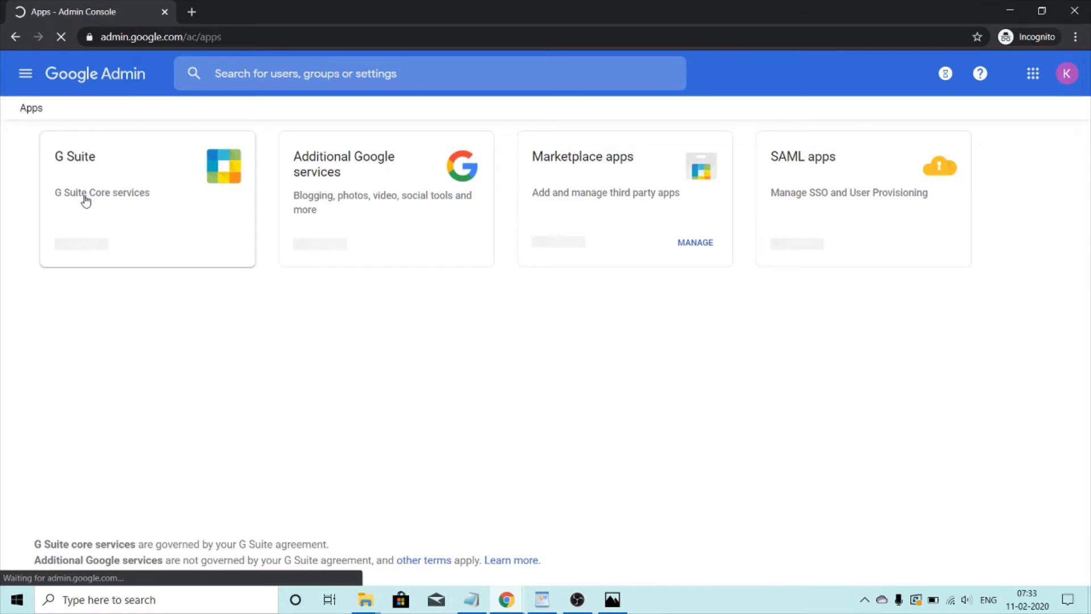
left_click(105, 170)
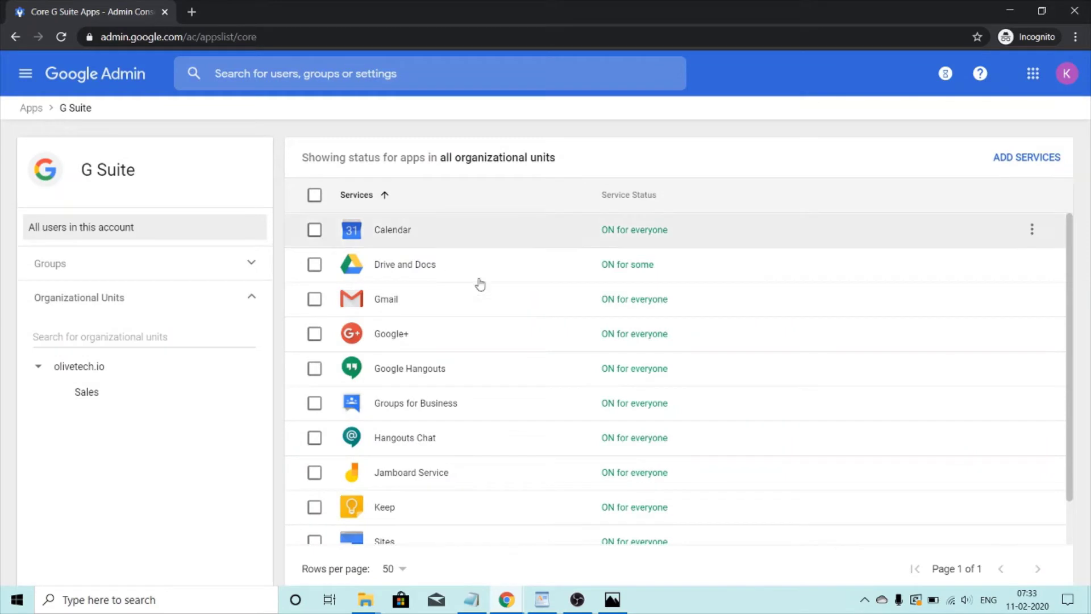
left_click(435, 238)
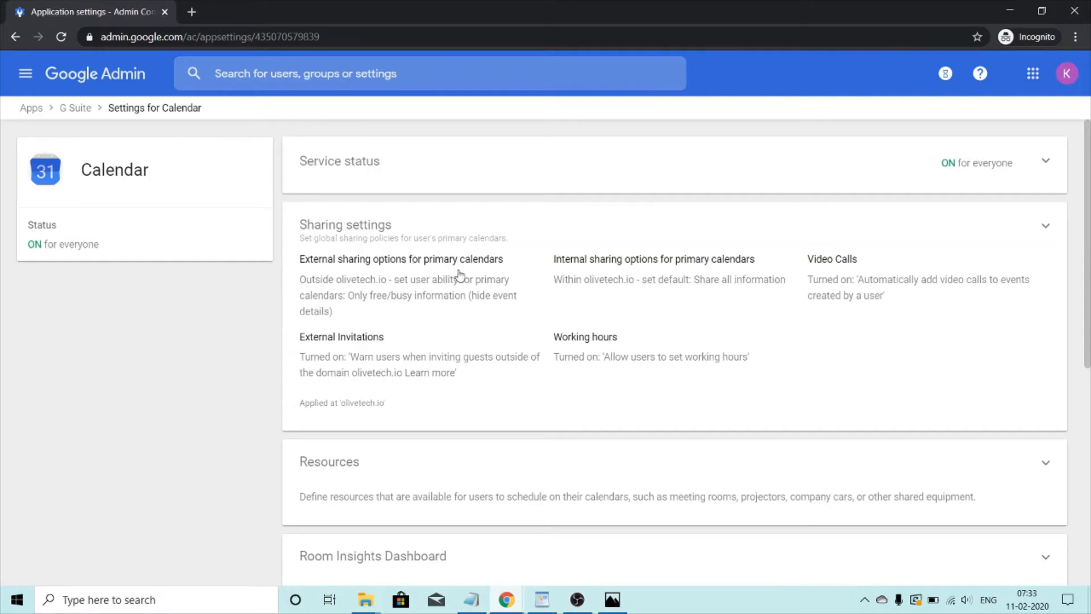
left_click(422, 261)
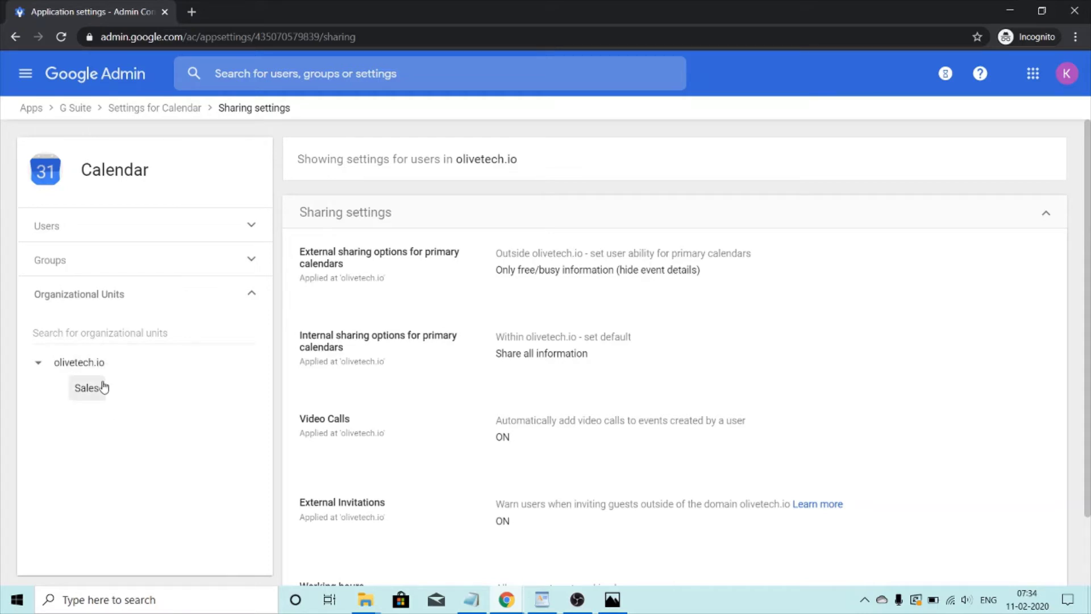
Step: Select the olivetech.io organizational unit and edit its external sharing options for primary calendars
left_click(90, 369)
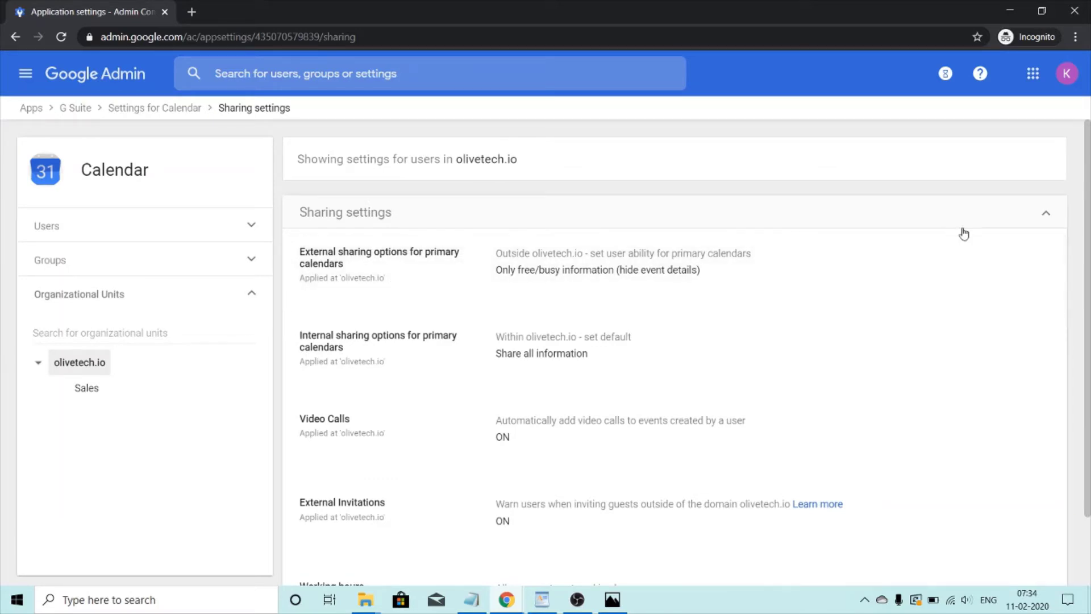
left_click(1045, 255)
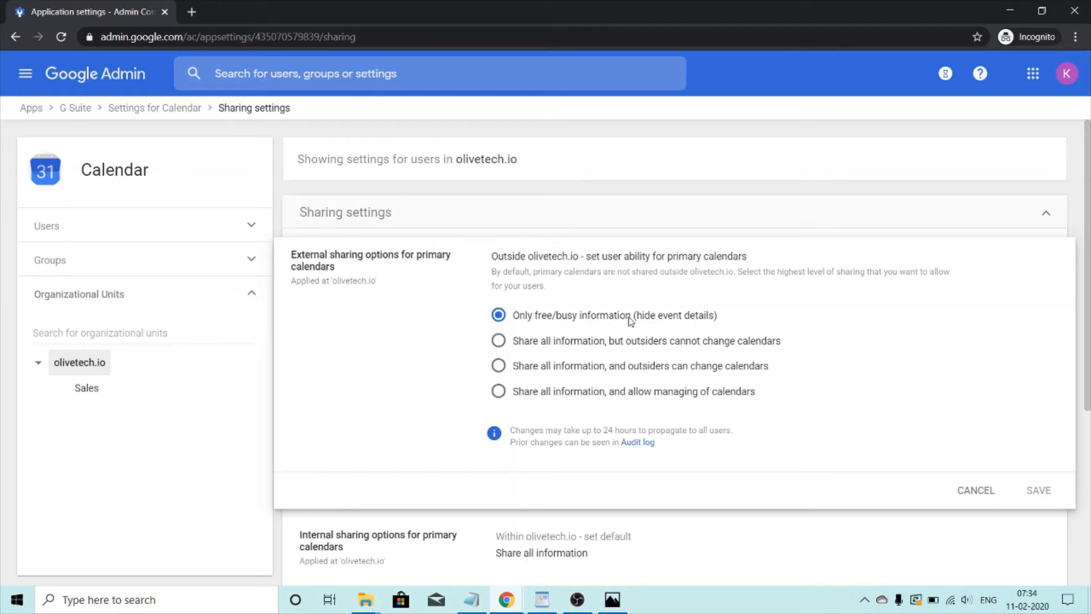
Step: Change external sharing from 'Only free/busy information' to 'Share all information, but outsiders cannot change calendars'
left_click_drag(630, 321, 495, 315)
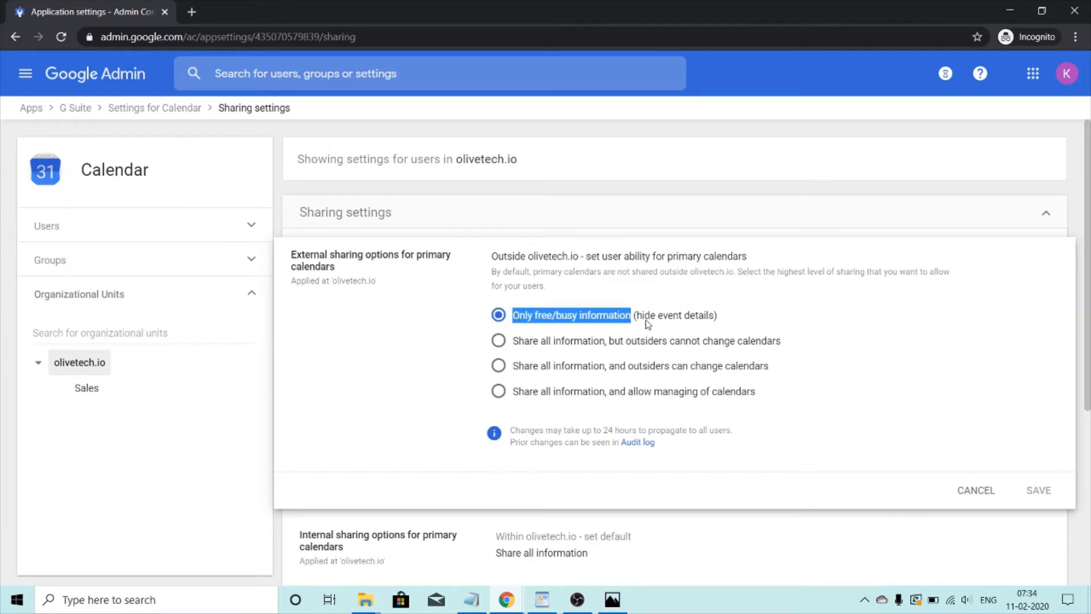
left_click_drag(735, 319, 639, 318)
left_click(726, 324)
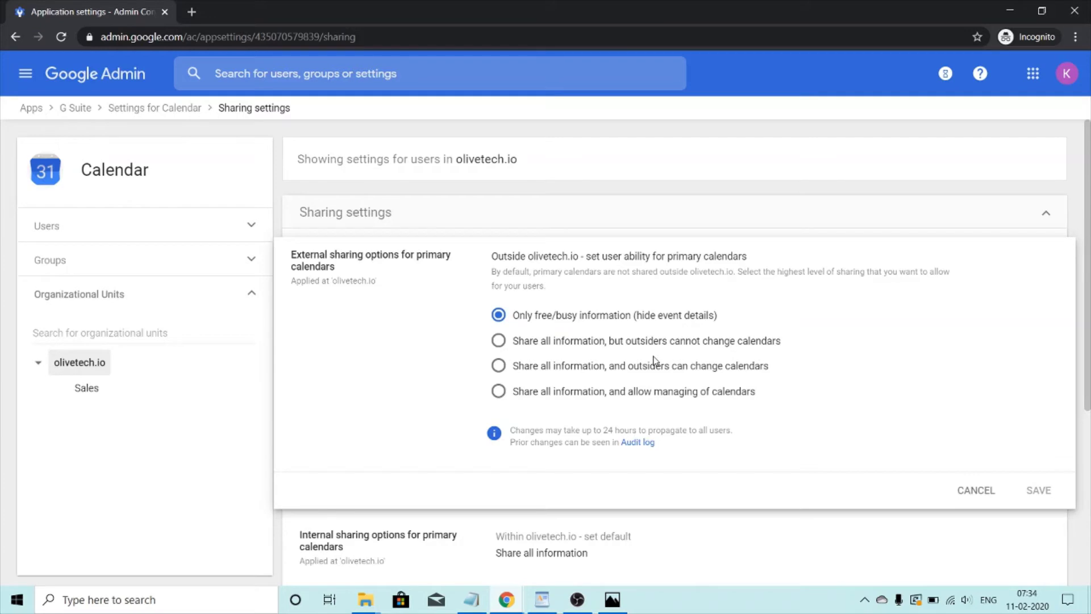
left_click(503, 343)
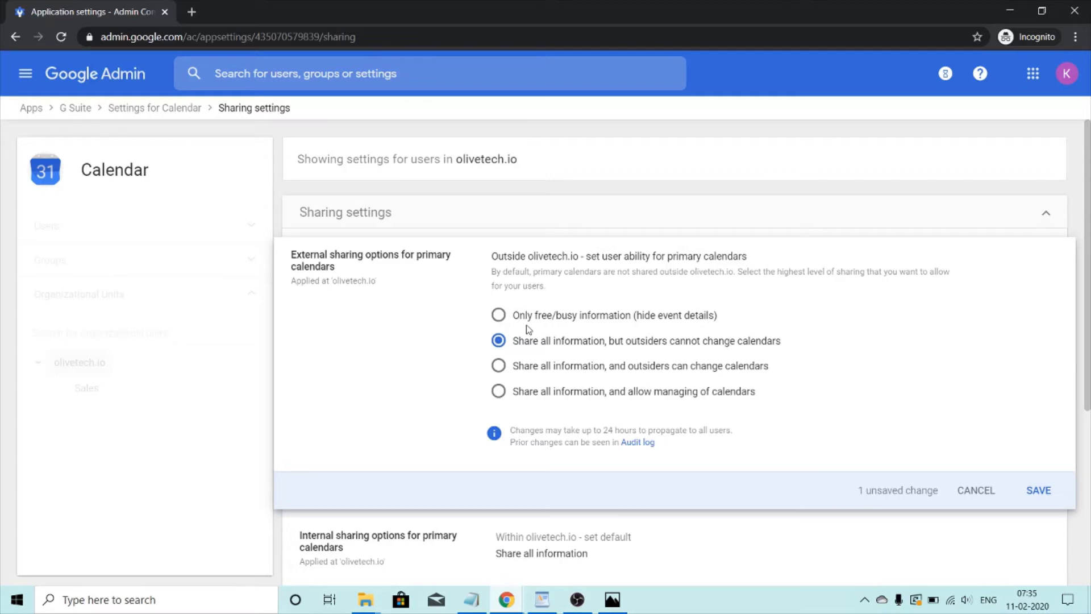
left_click(498, 371)
left_click_drag(519, 370, 777, 381)
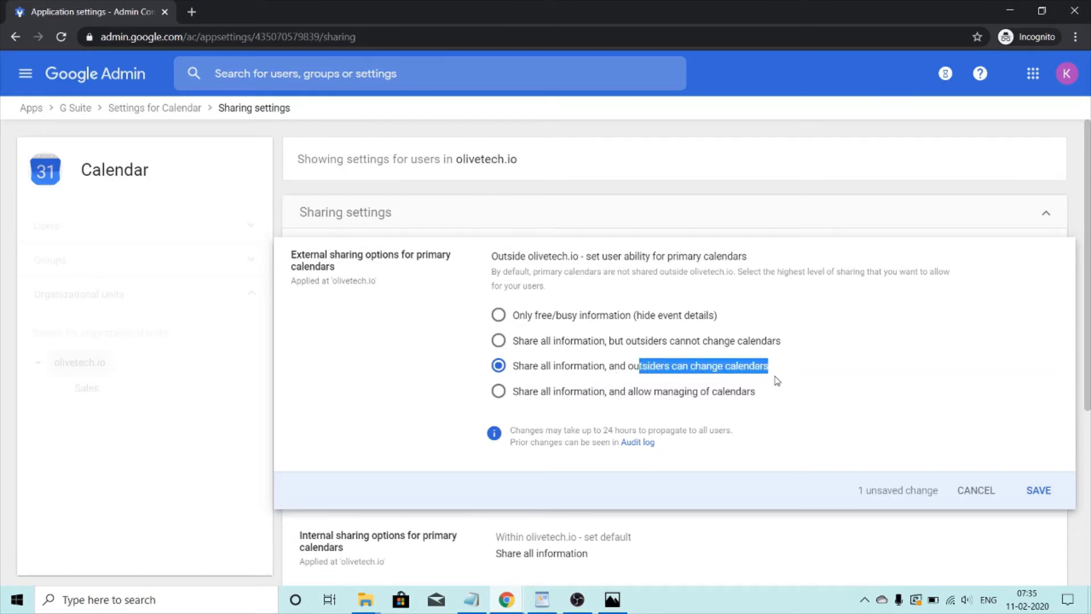
left_click(776, 379)
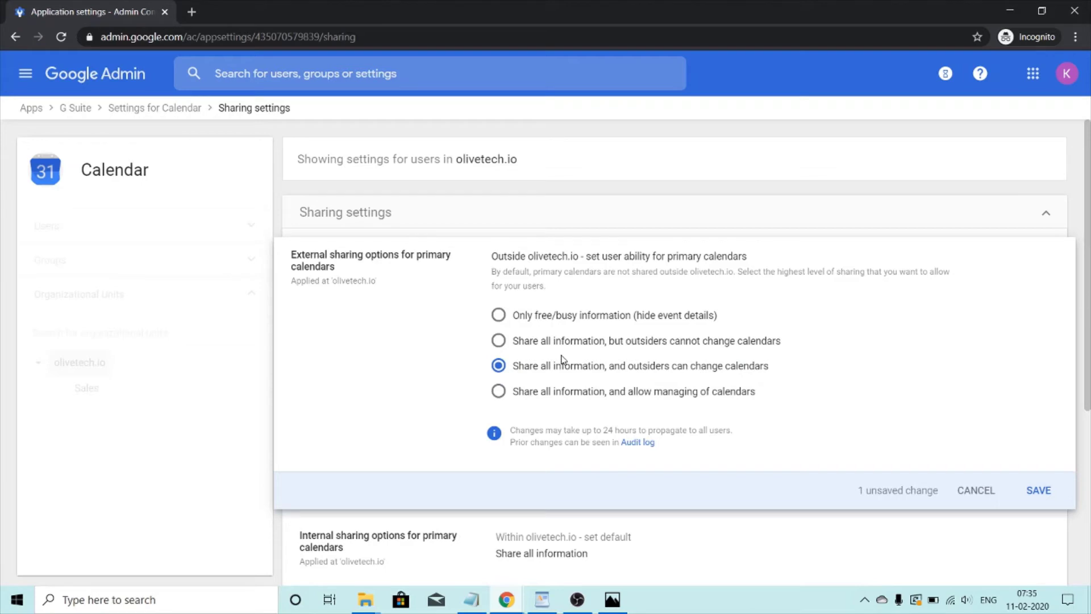
left_click(499, 392)
left_click_drag(765, 397, 503, 375)
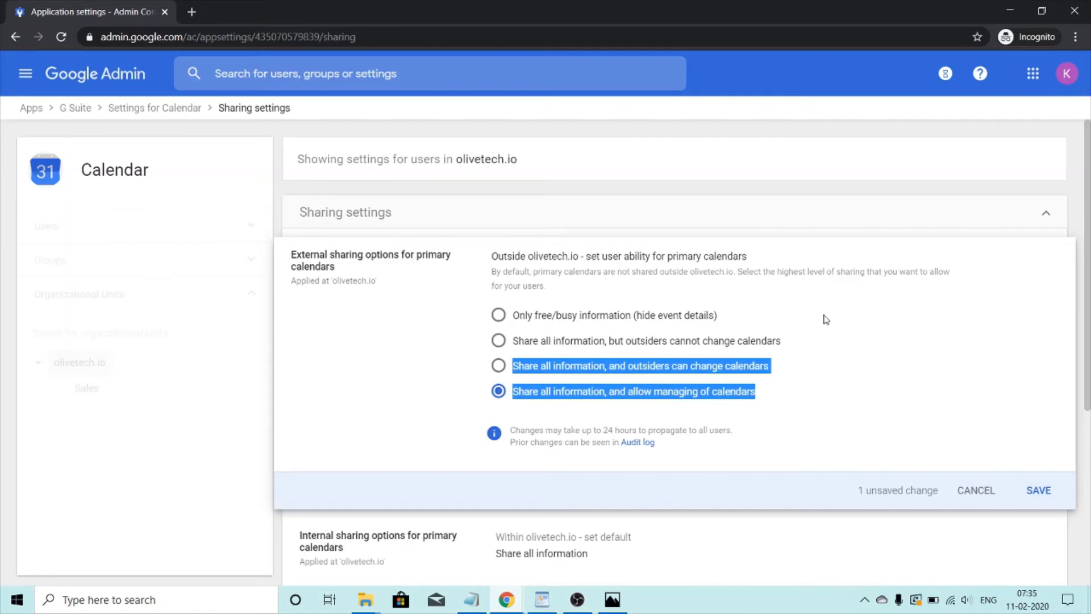
left_click(822, 338)
left_click(789, 341)
left_click_drag(785, 344, 514, 317)
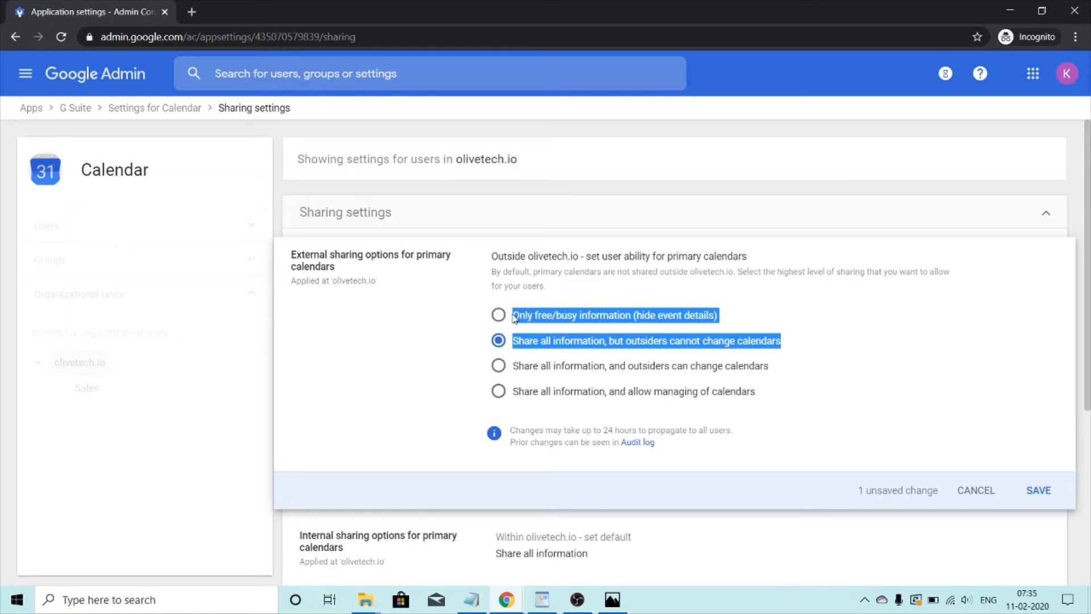
Step: Put external sharing back on 'Only free/busy information (hide event details)' and cancel the edit unsaved
left_click(801, 338)
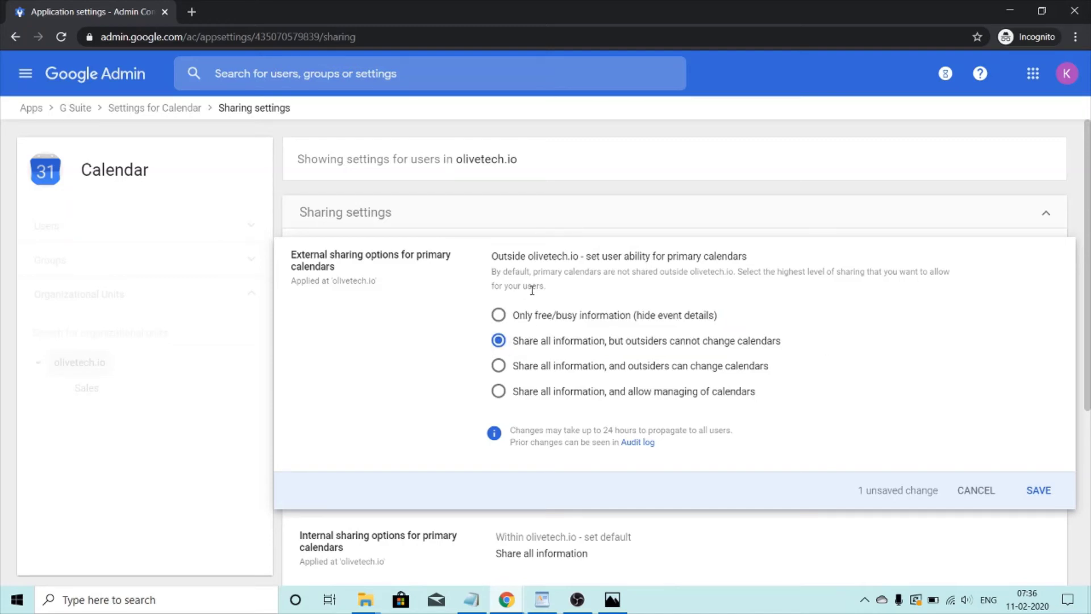
left_click(499, 316)
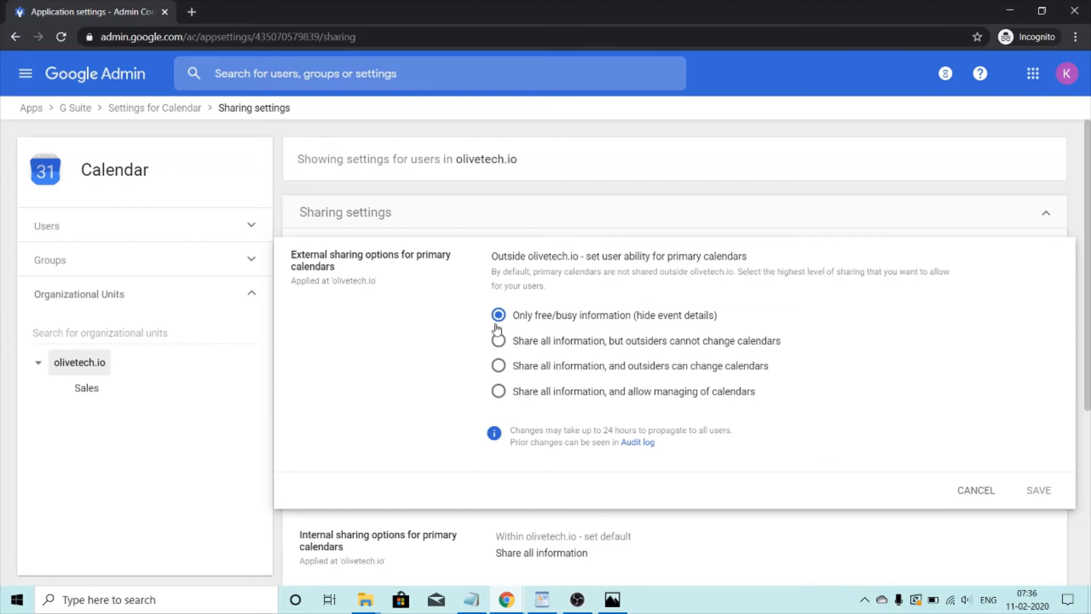
left_click(498, 340)
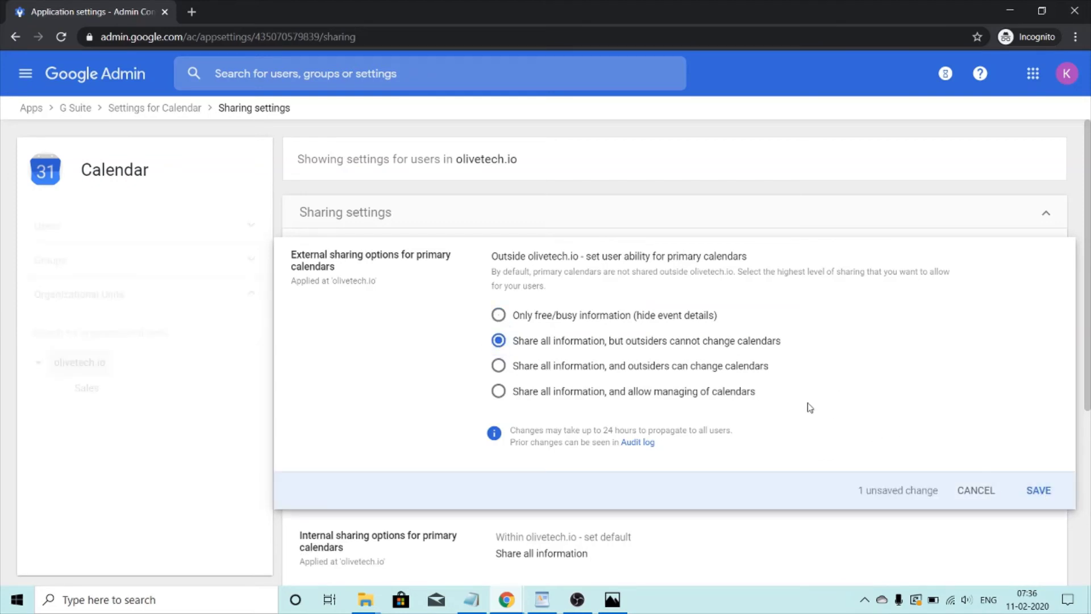
left_click(498, 316)
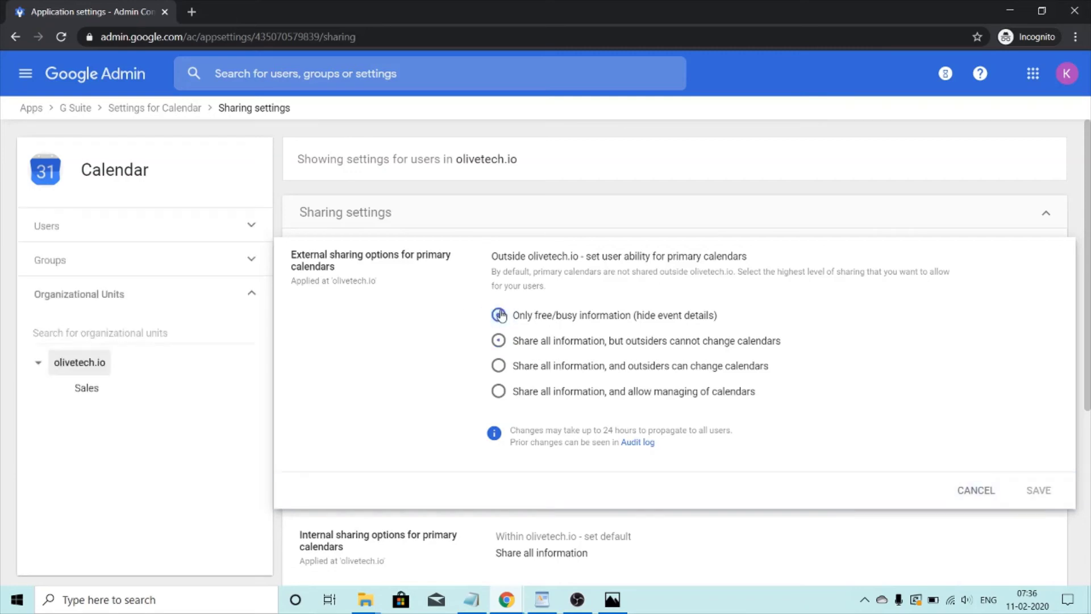
left_click(976, 489)
scroll(687, 353, "down", 1)
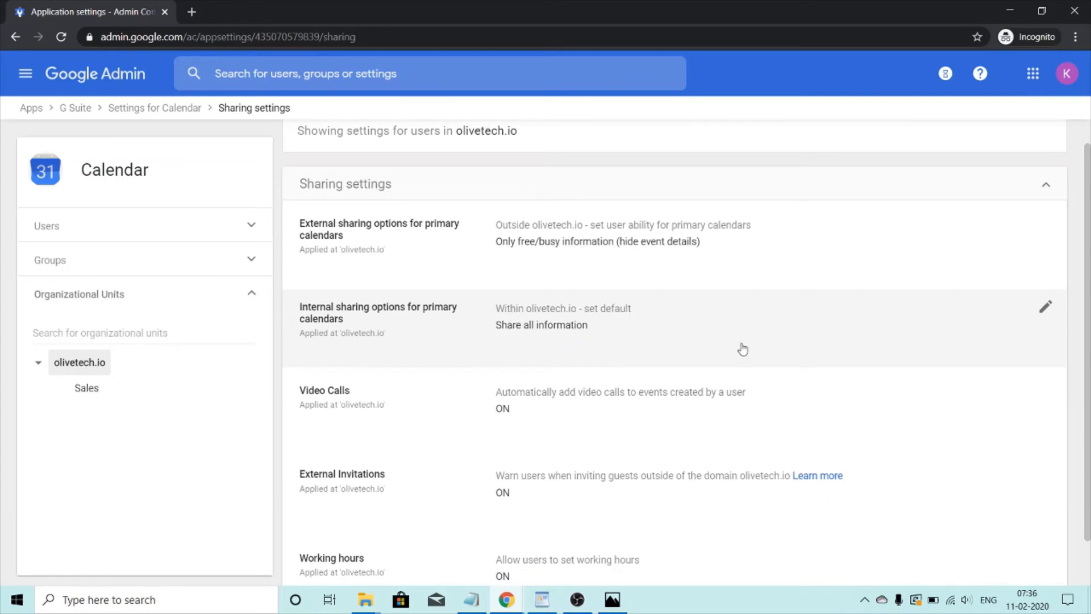
Step: Edit internal sharing options for primary calendars, changing the default from 'Share all information' to 'No sharing'
left_click(1045, 315)
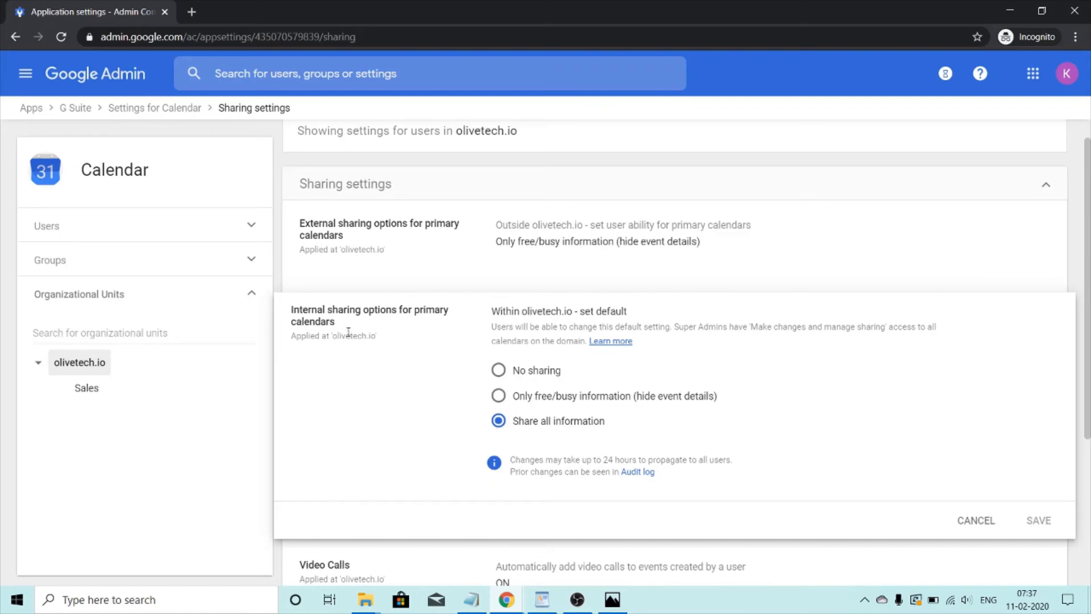
left_click_drag(339, 322, 291, 312)
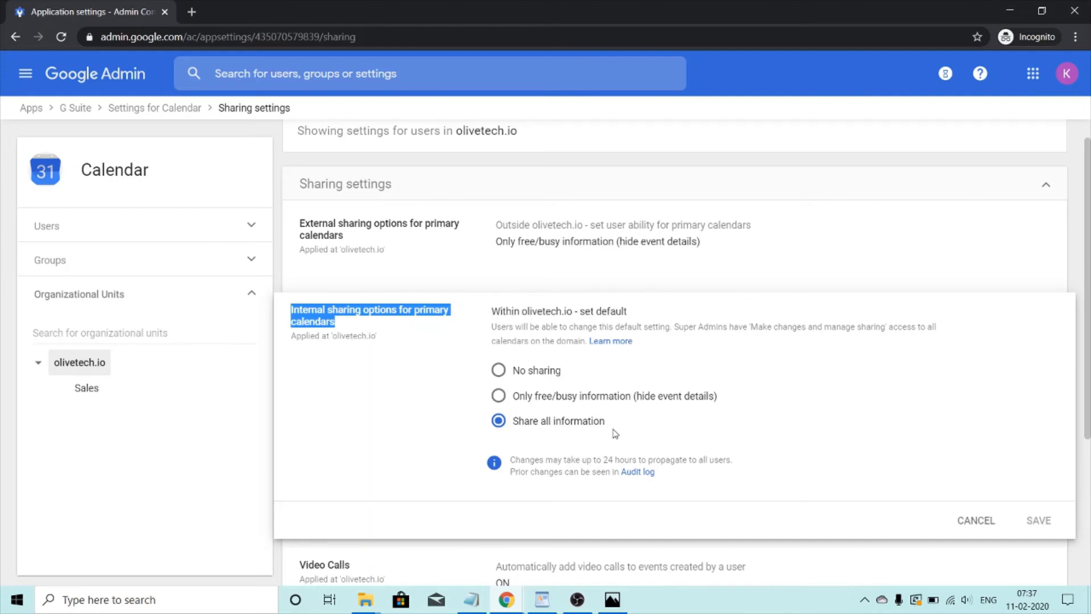
left_click_drag(606, 425, 498, 431)
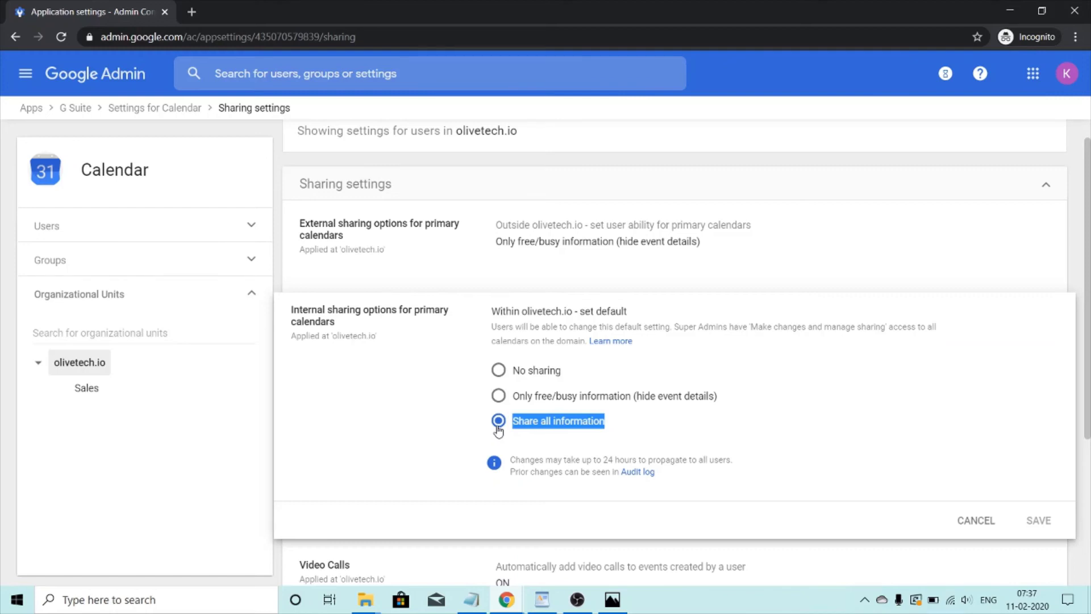
left_click(498, 370)
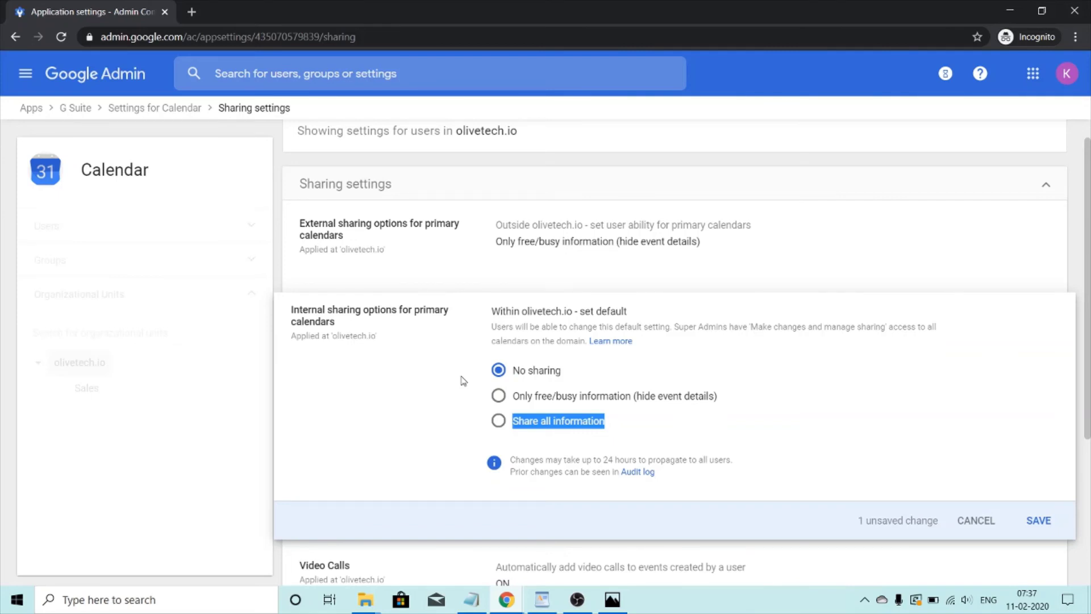
left_click(500, 397)
left_click(499, 421)
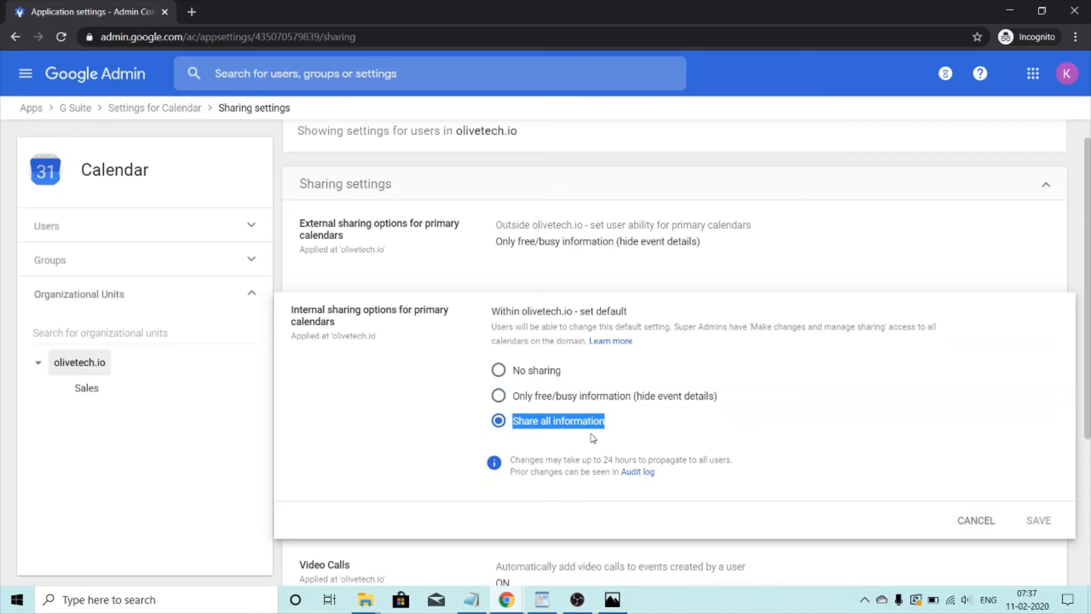
left_click(594, 437)
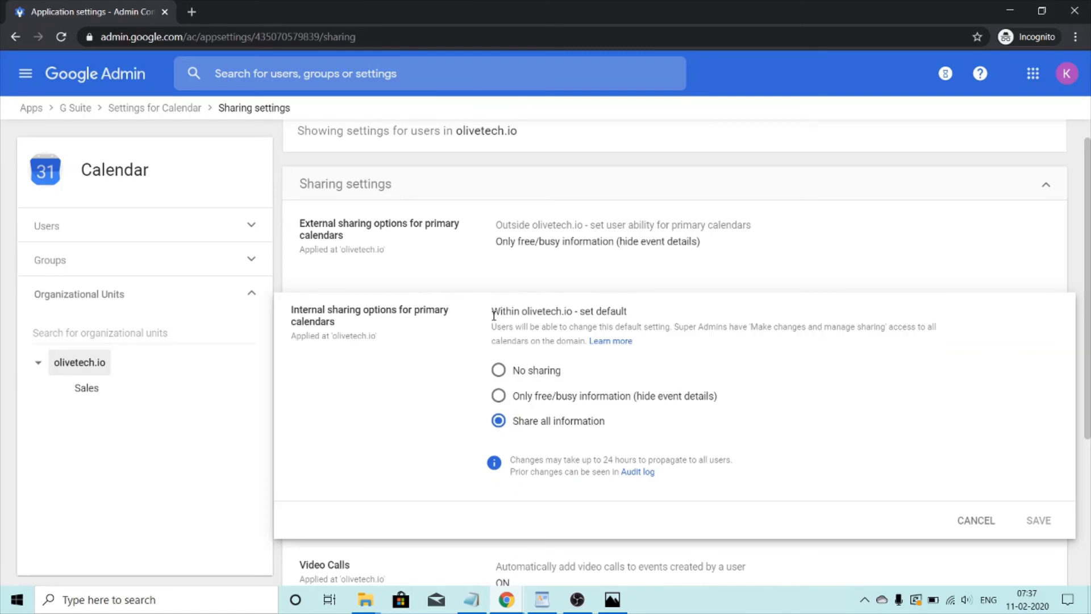
left_click_drag(492, 328, 671, 327)
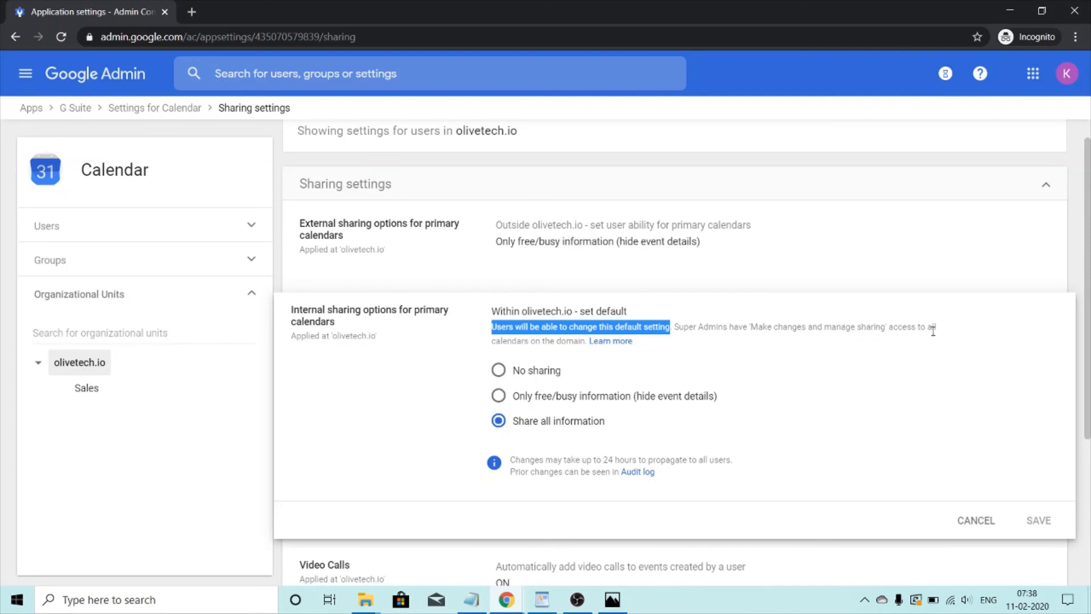
left_click(744, 370)
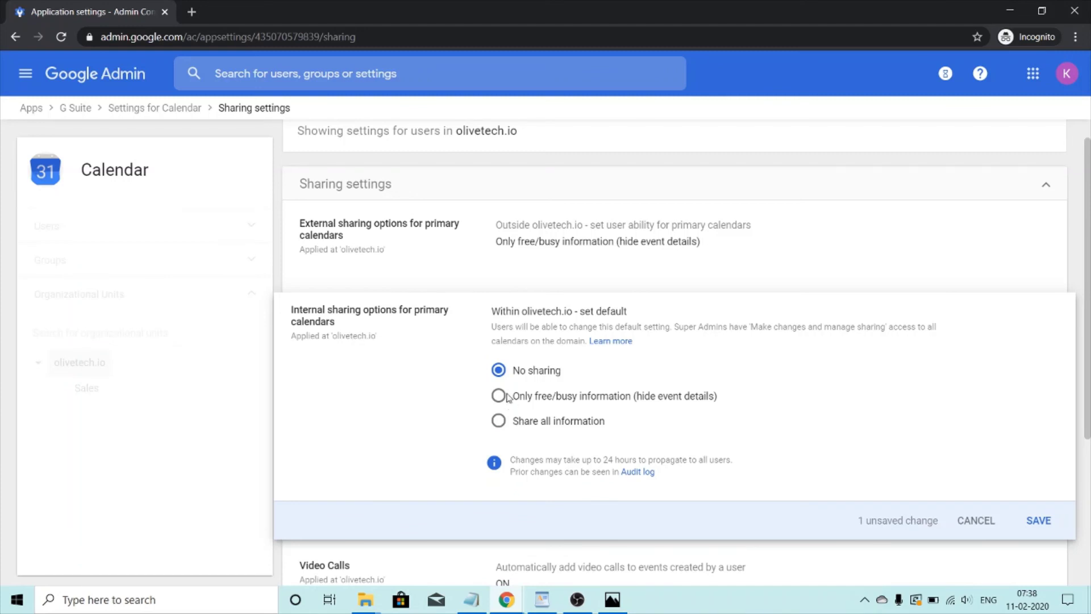
Step: Switch the internal default to 'Only free/busy information', then back to 'Share all information'
left_click(508, 396)
left_click(499, 421)
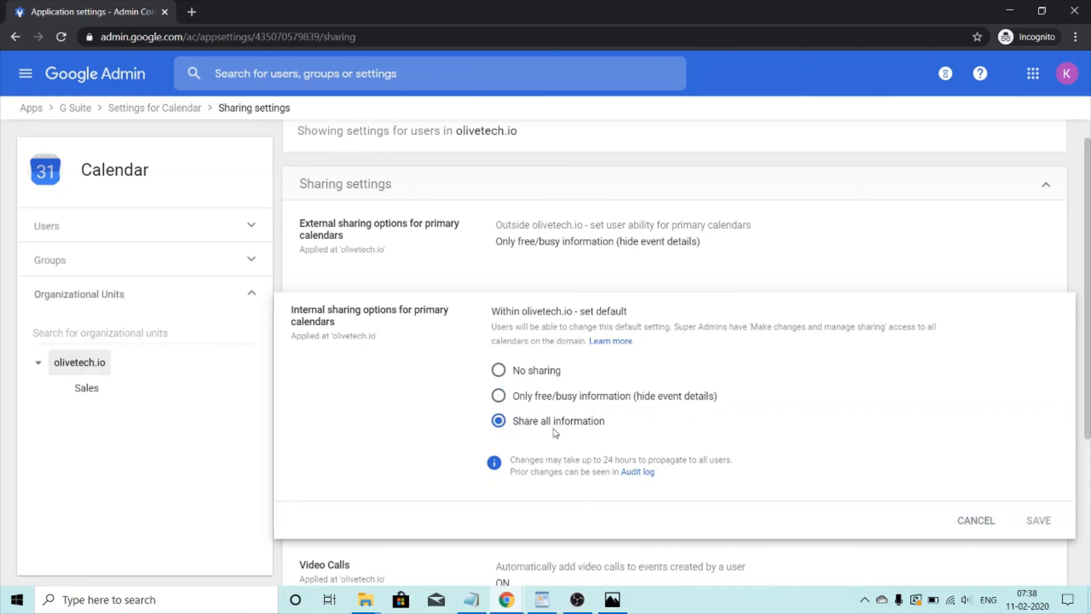